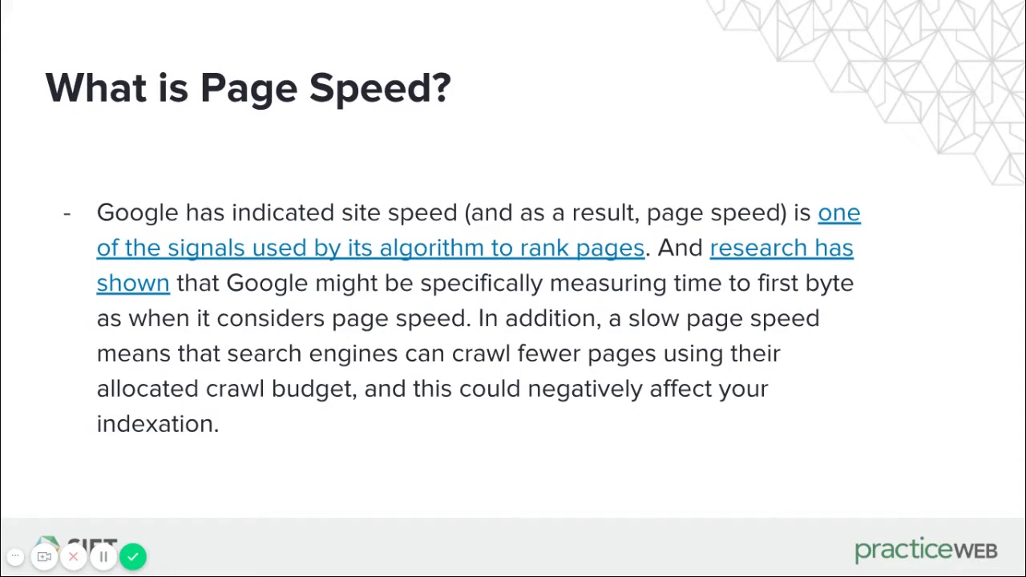
- Advance through the page speed slides to the pixlr.com link
{"action": "key", "text": "Right"}
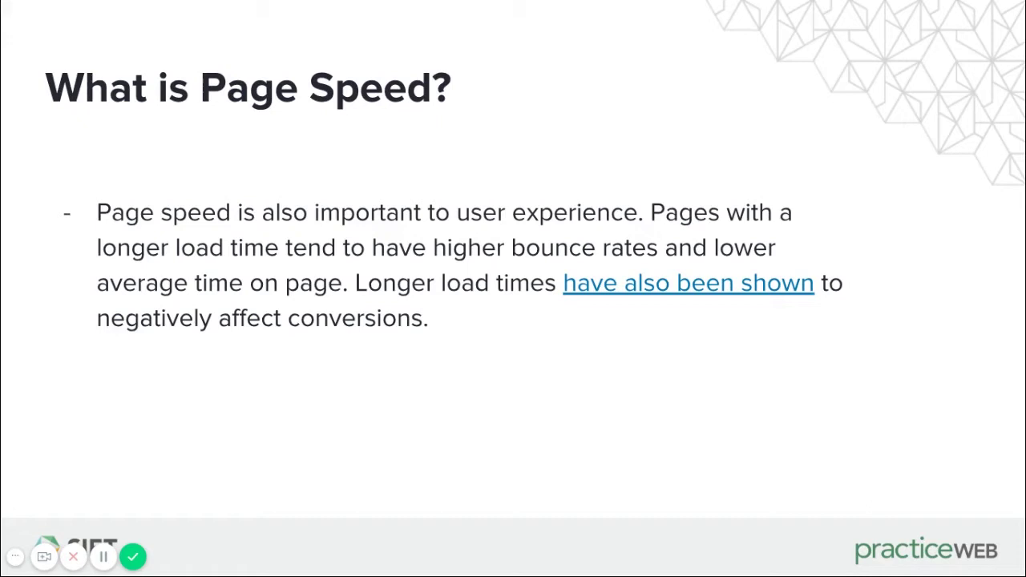
{"action": "key", "text": "Right"}
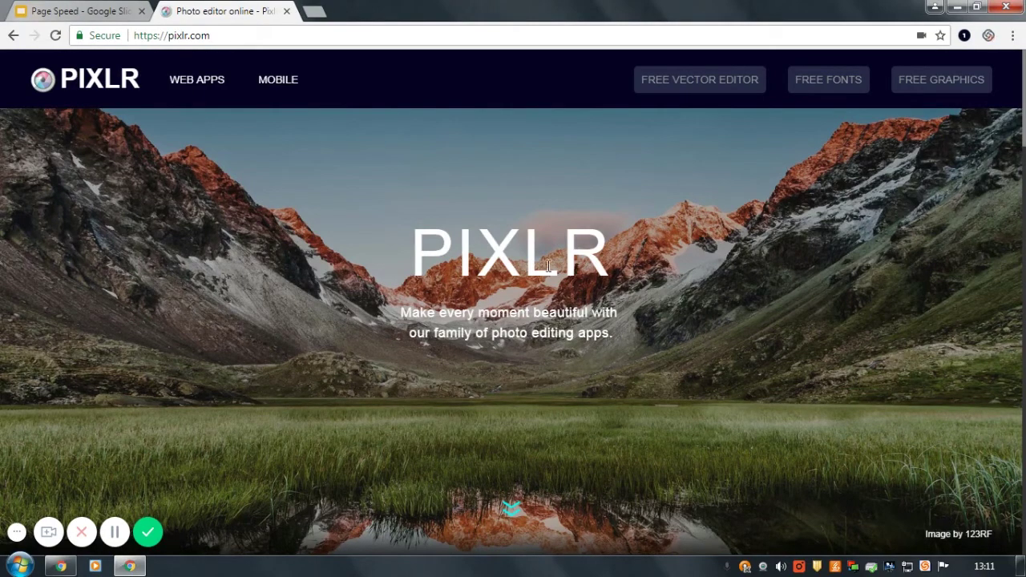
{"action": "scroll", "coordinate": [548, 267], "scroll_direction": "down", "scroll_amount": 3}
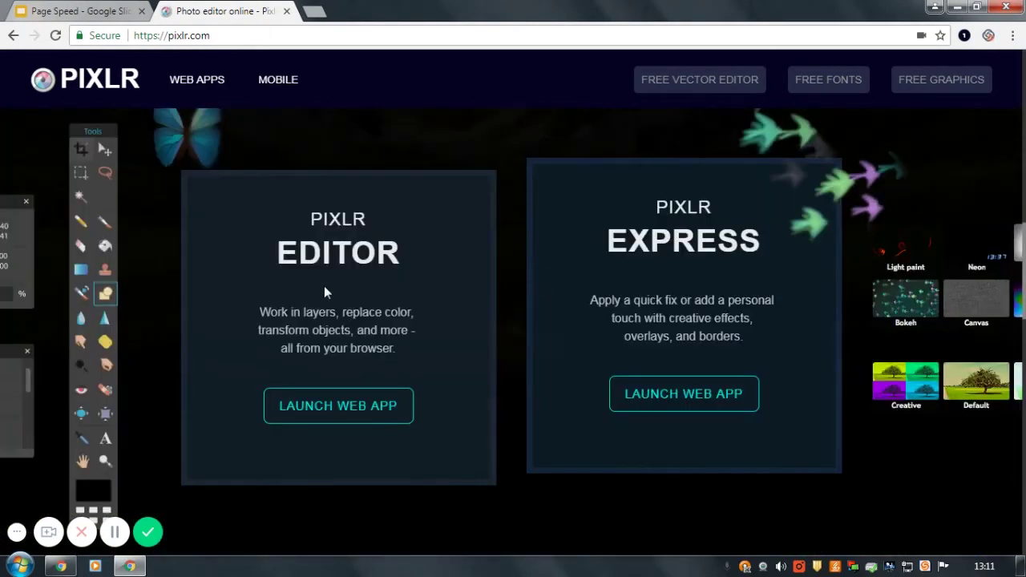
{"action": "left_click", "coordinate": [353, 410]}
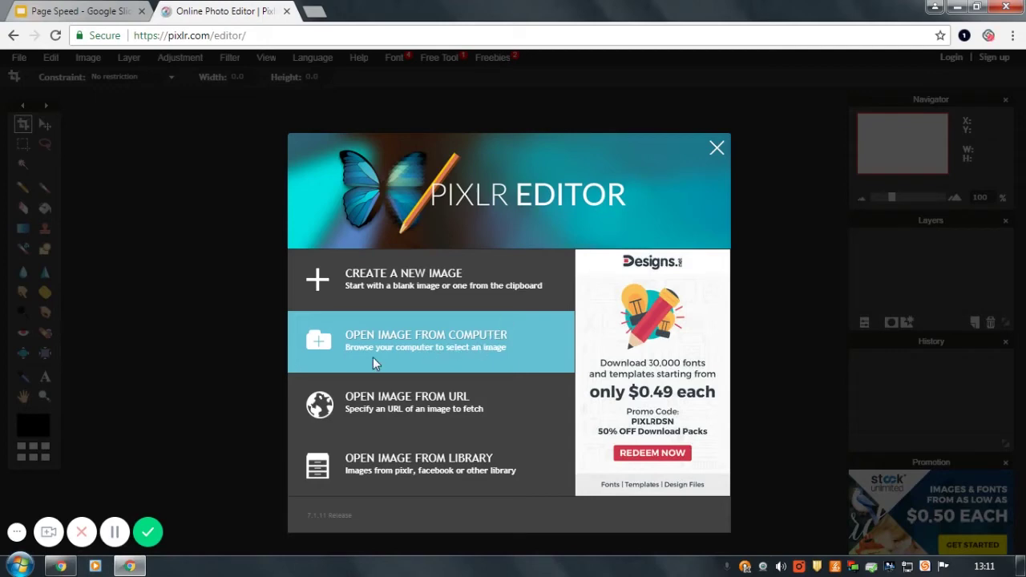
{"action": "left_click", "coordinate": [492, 350]}
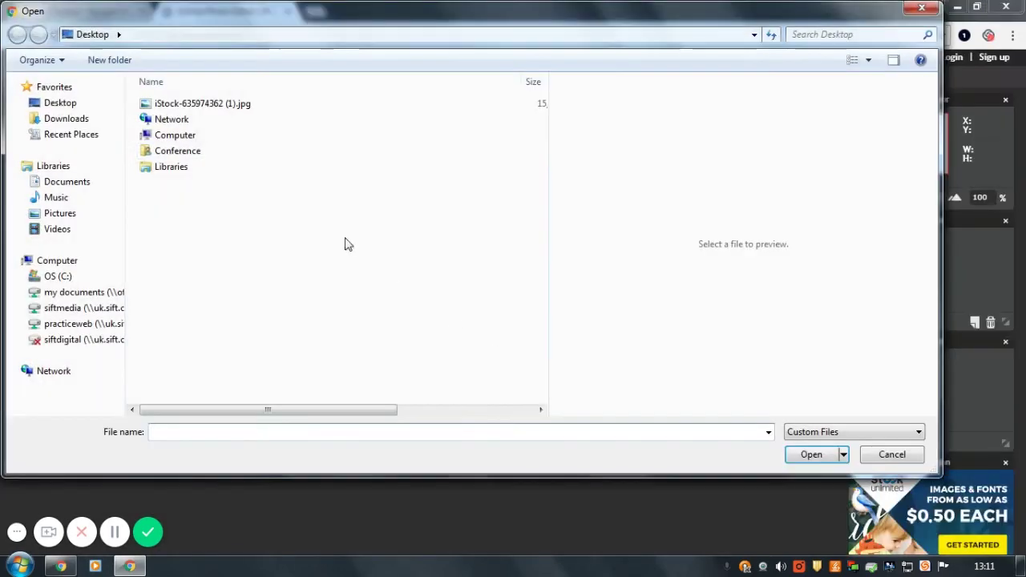
{"action": "left_click", "coordinate": [210, 106]}
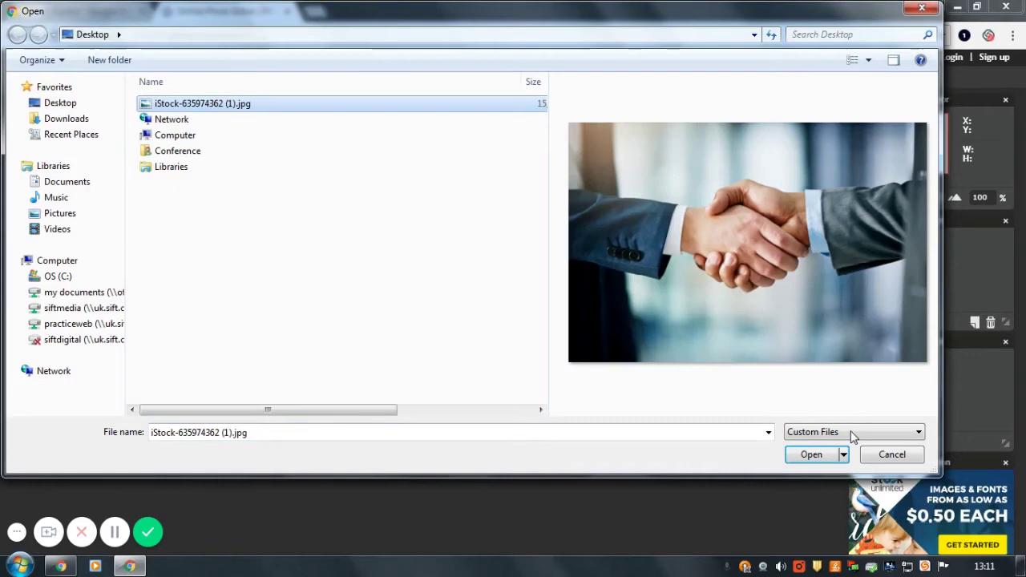
{"action": "left_click", "coordinate": [809, 456]}
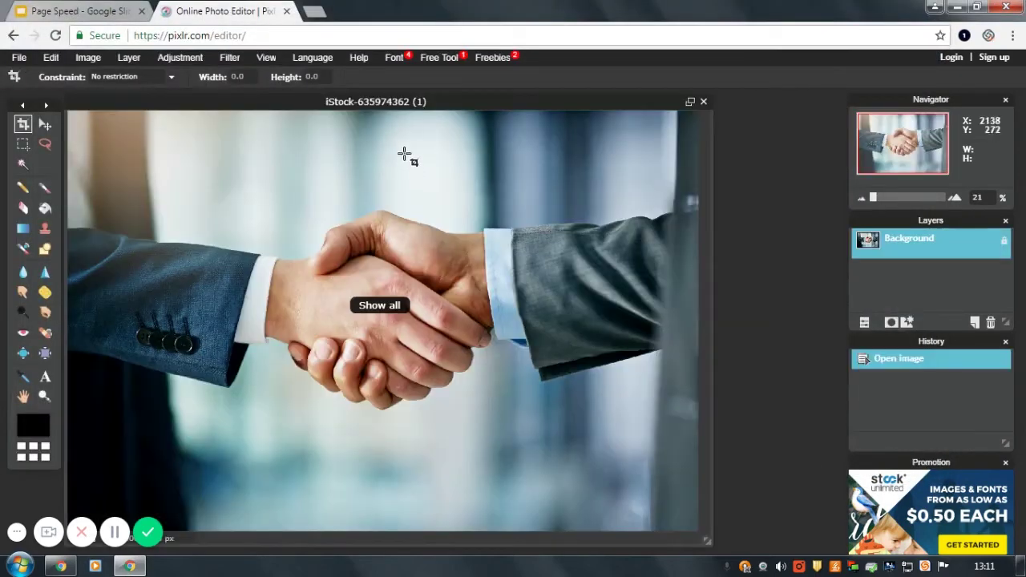
- Check the full-size photo's JPEG size at quality 99 (5841 KB), then cancel the save
{"action": "left_click_drag", "start_coordinate": [382, 106], "coordinate": [500, 105]}
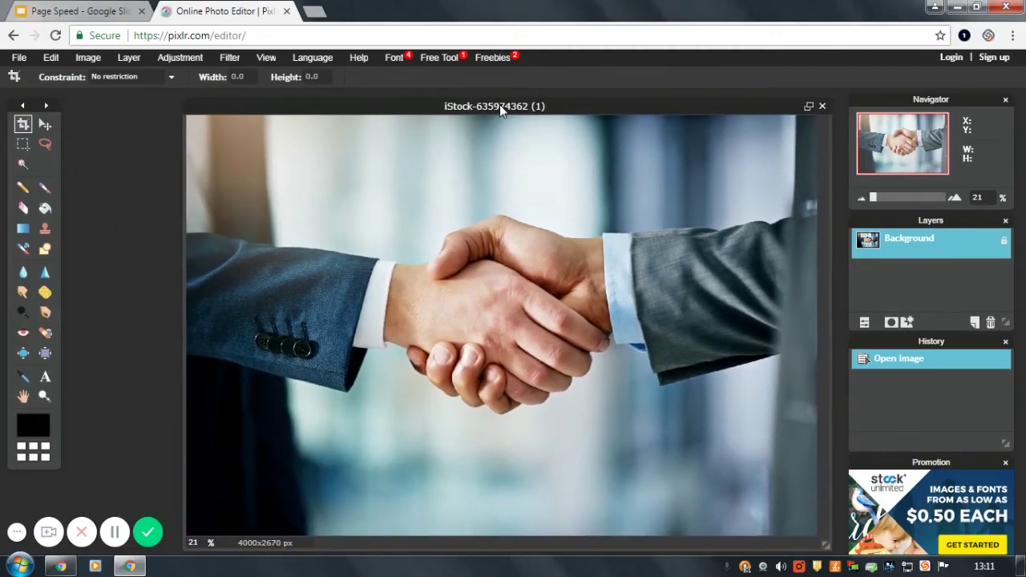
{"action": "left_click", "coordinate": [26, 61]}
{"action": "left_click", "coordinate": [41, 136]}
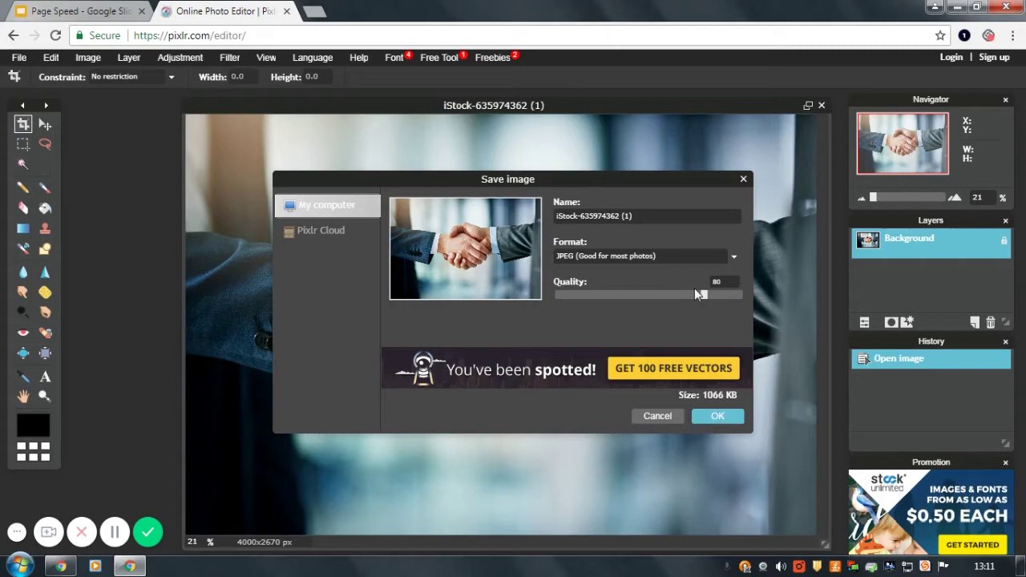
{"action": "left_click_drag", "start_coordinate": [738, 299], "coordinate": [744, 301]}
{"action": "left_click", "coordinate": [657, 415]}
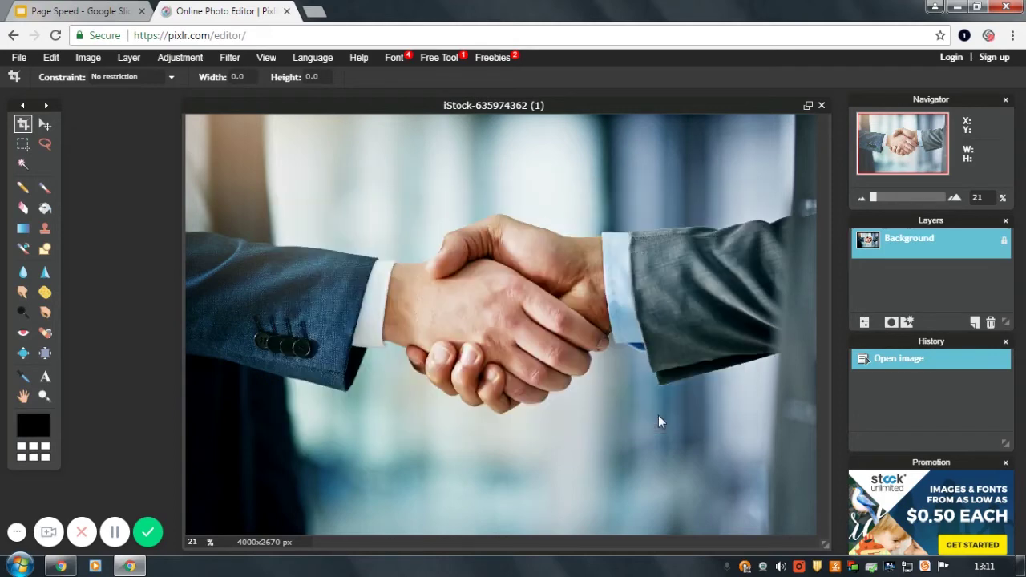
{"action": "left_click", "coordinate": [89, 61]}
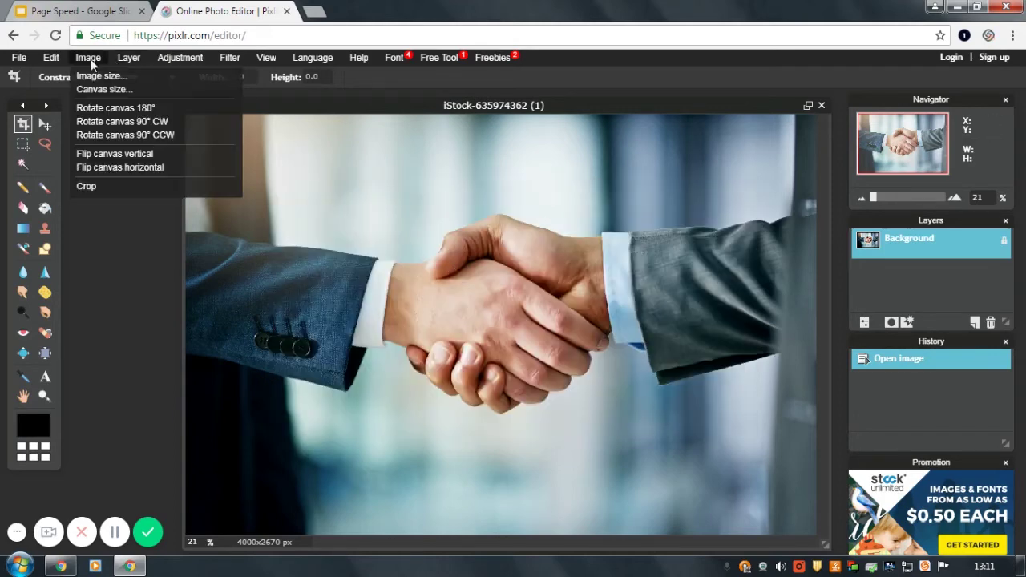
- Resize the handshake photo to 1200 px wide (1200x801) with proportions constrained
{"action": "left_click", "coordinate": [143, 76]}
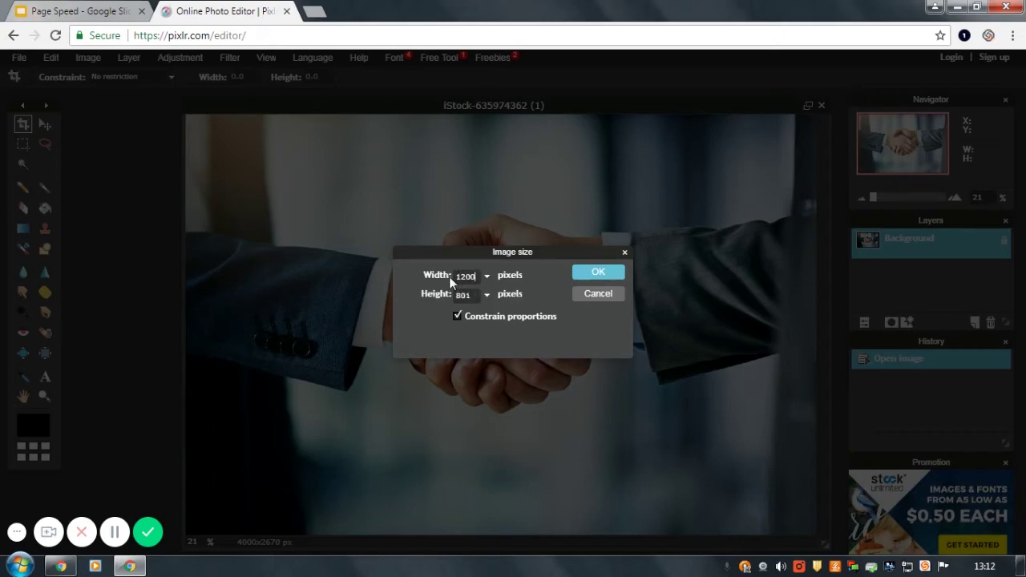
{"action": "key", "text": "Return"}
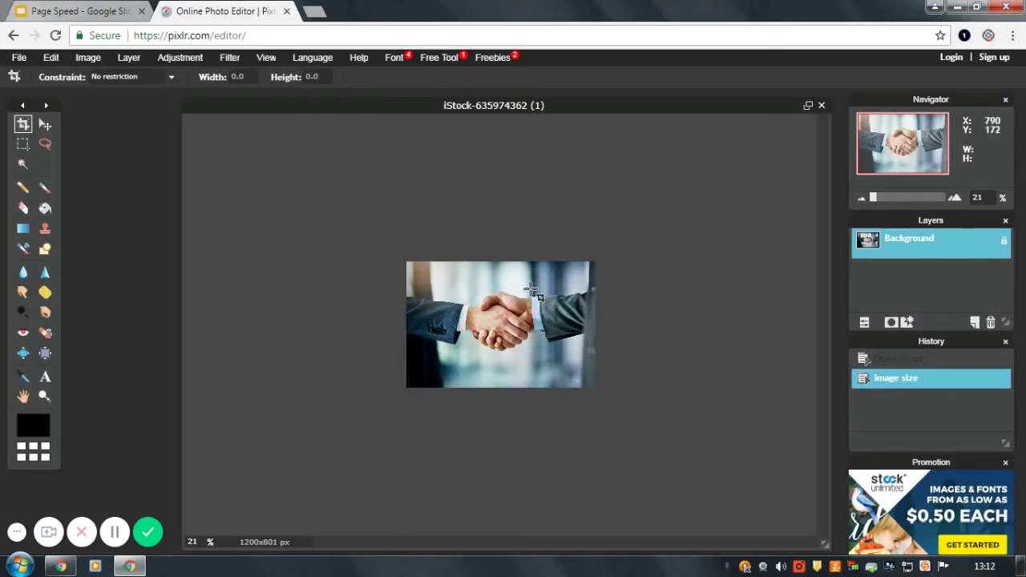
- Save the 1200x801 photo as a reduced-quality JPEG named 'new image' on the Desktop
{"action": "left_click", "coordinate": [18, 61]}
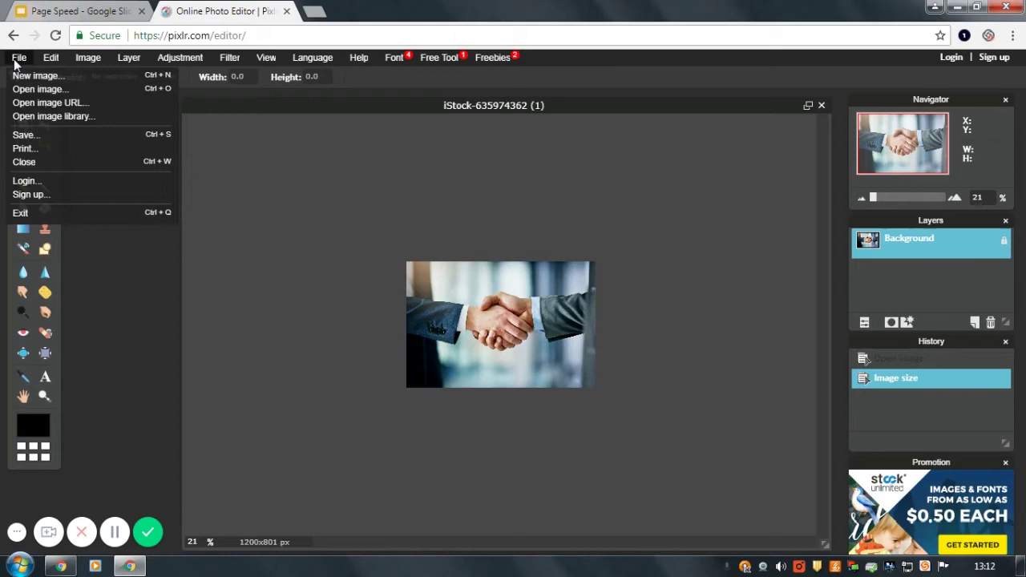
{"action": "left_click", "coordinate": [70, 136]}
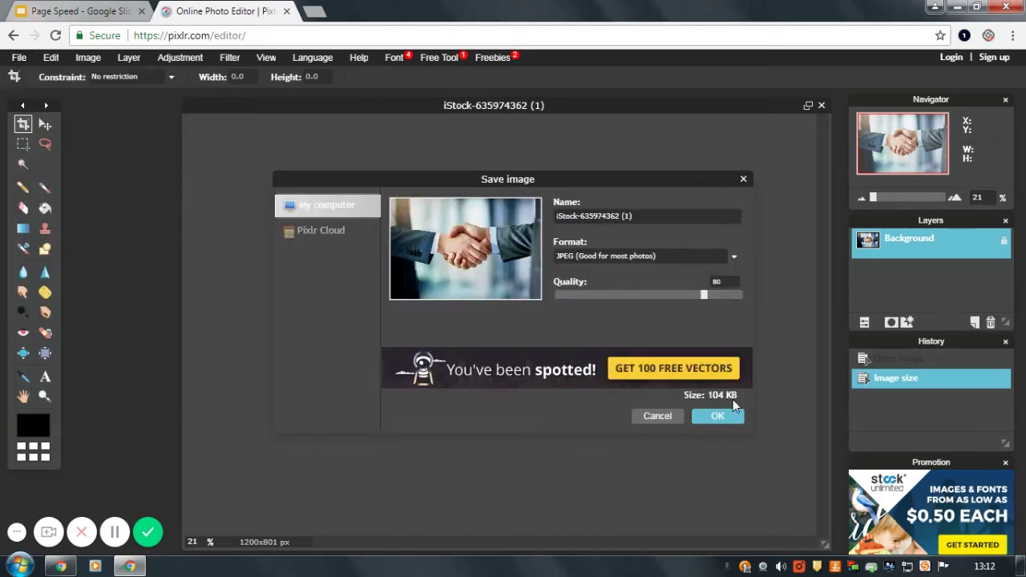
{"action": "left_click", "coordinate": [705, 297]}
{"action": "left_click_drag", "start_coordinate": [730, 295], "coordinate": [727, 295]}
{"action": "left_click", "coordinate": [717, 417]}
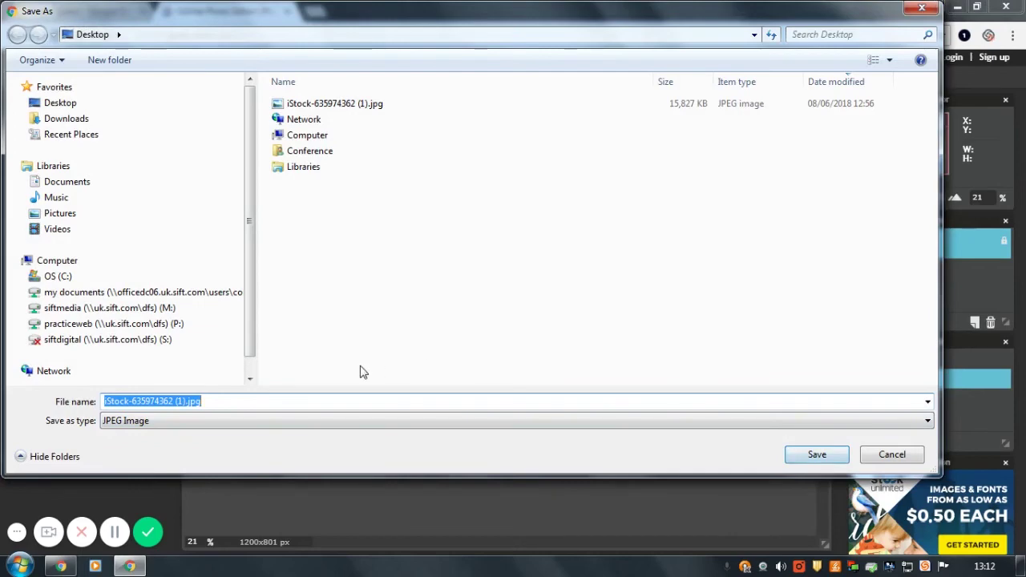
{"action": "type", "text": "new image"}
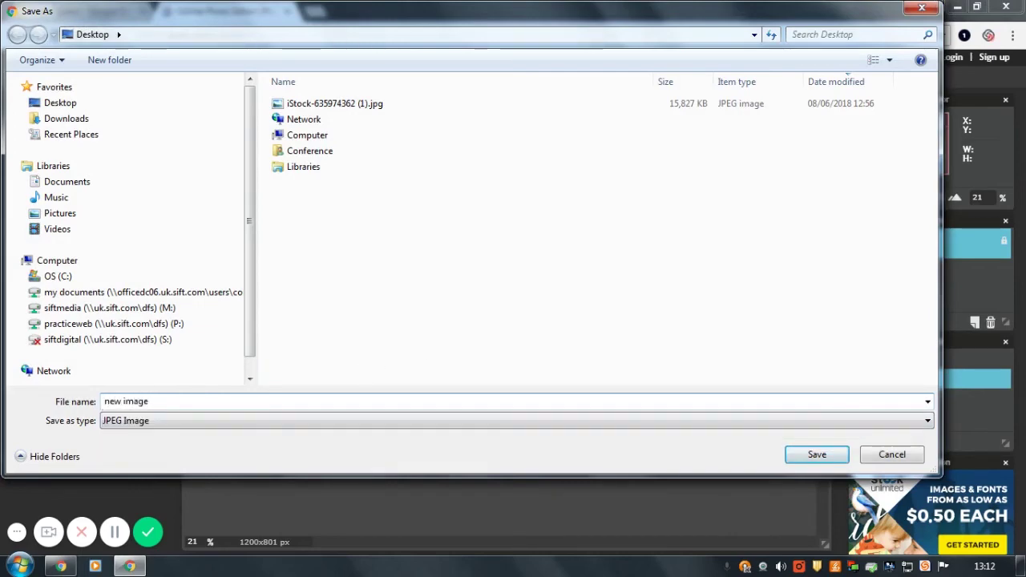
{"action": "key", "text": "Return"}
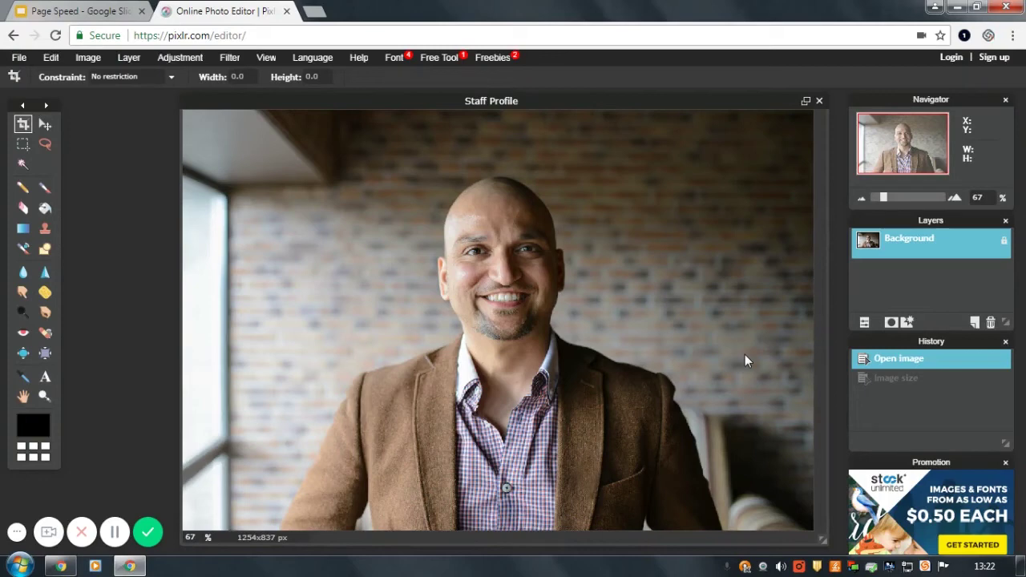
- Resize the Staff Profile photo from 1254x837 to 300x200 px
{"action": "left_click", "coordinate": [88, 59]}
{"action": "left_click", "coordinate": [115, 77]}
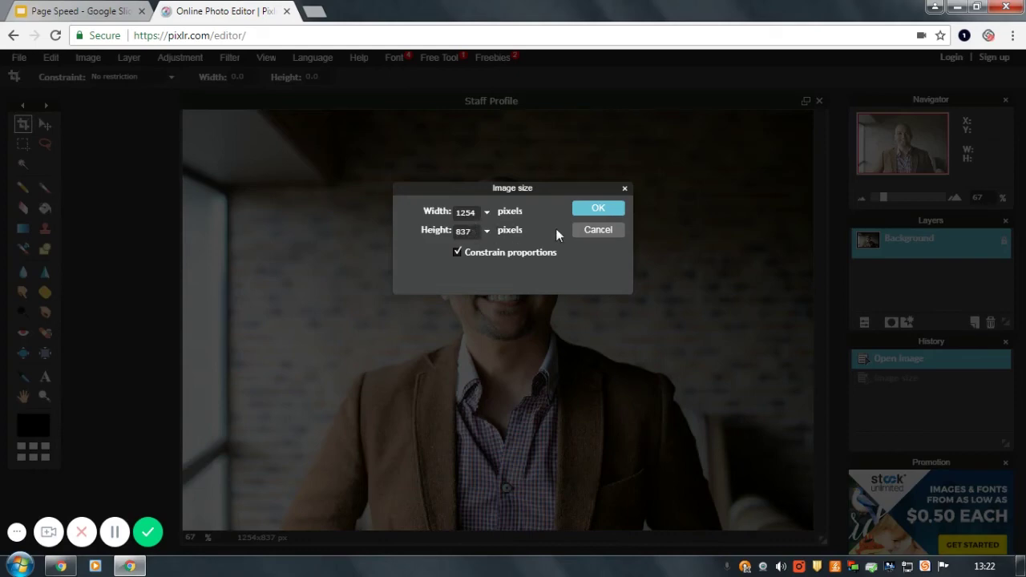
{"action": "double_click", "coordinate": [465, 213]}
{"action": "type", "text": "300"}
{"action": "key", "text": "Return"}
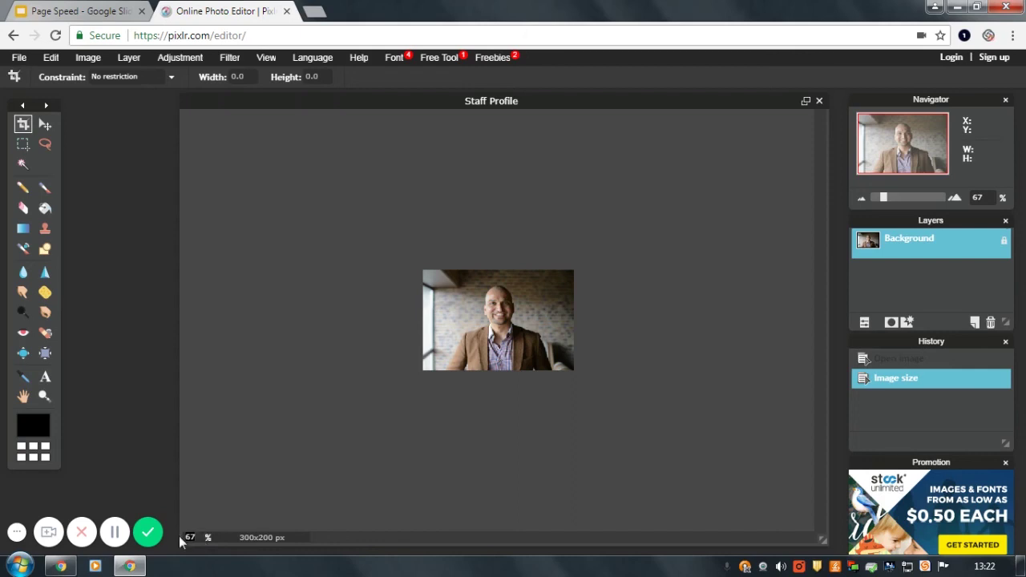
- View the portrait at 100% zoom and save it as a quality-100 JPEG (65 KB)
{"action": "type", "text": "100"}
{"action": "key", "text": "Return"}
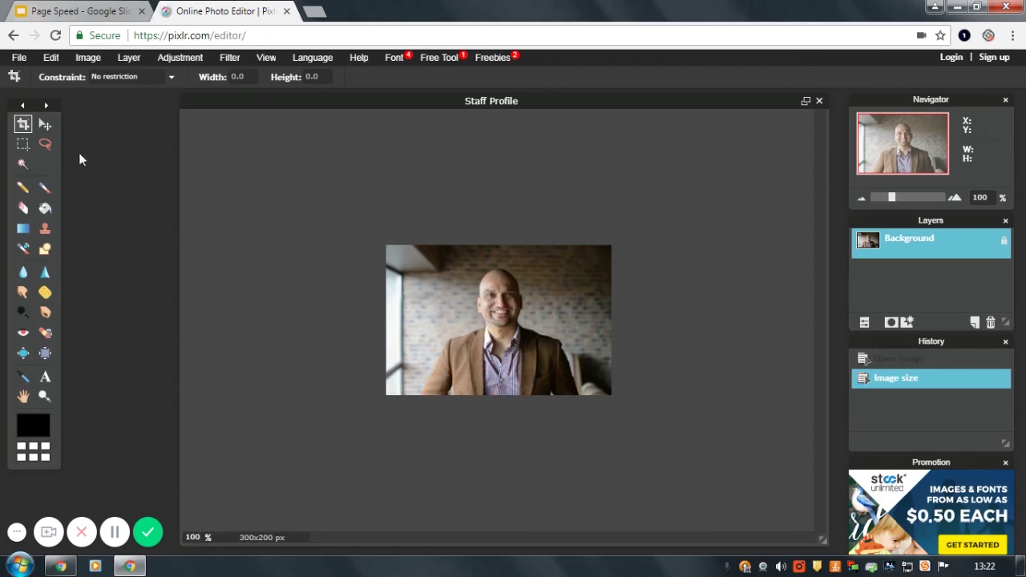
{"action": "left_click", "coordinate": [18, 57]}
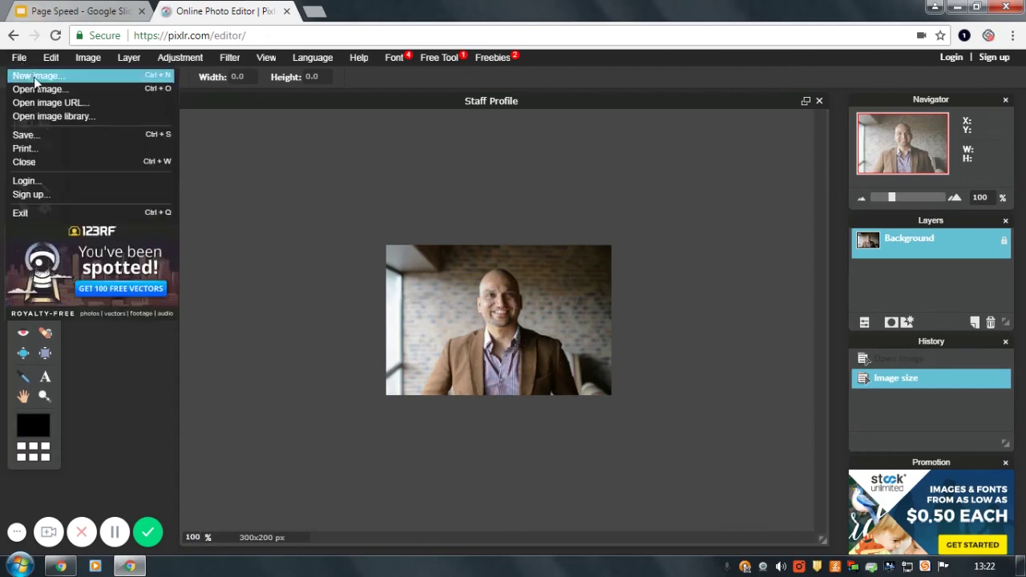
{"action": "left_click", "coordinate": [45, 136]}
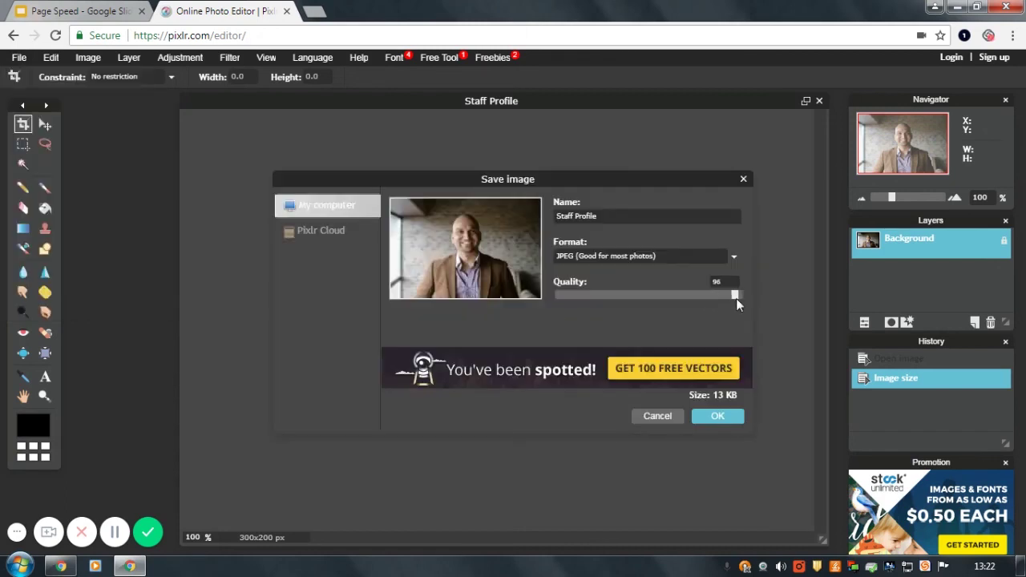
{"action": "left_click_drag", "start_coordinate": [736, 298], "coordinate": [748, 299]}
{"action": "left_click", "coordinate": [716, 417]}
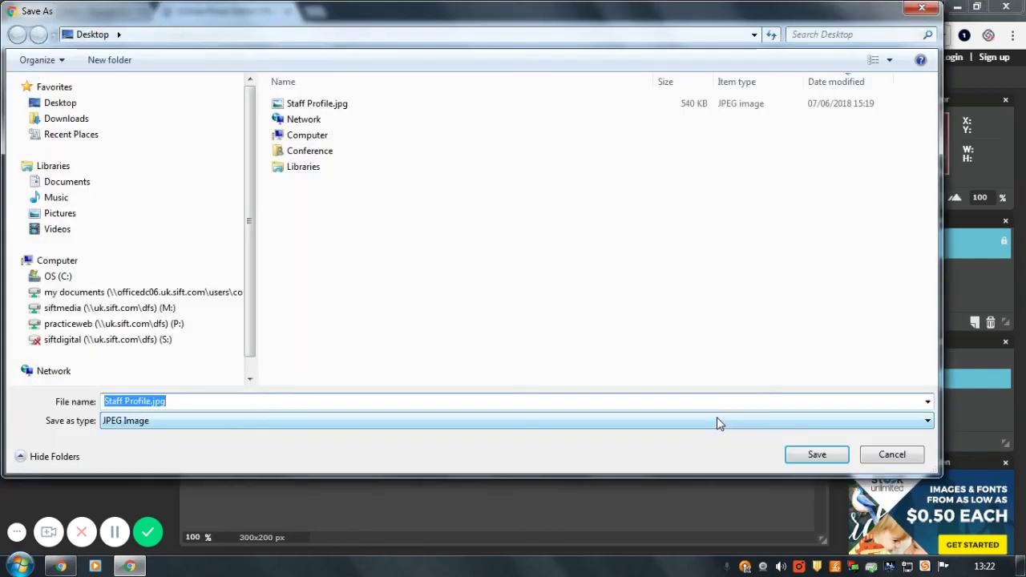